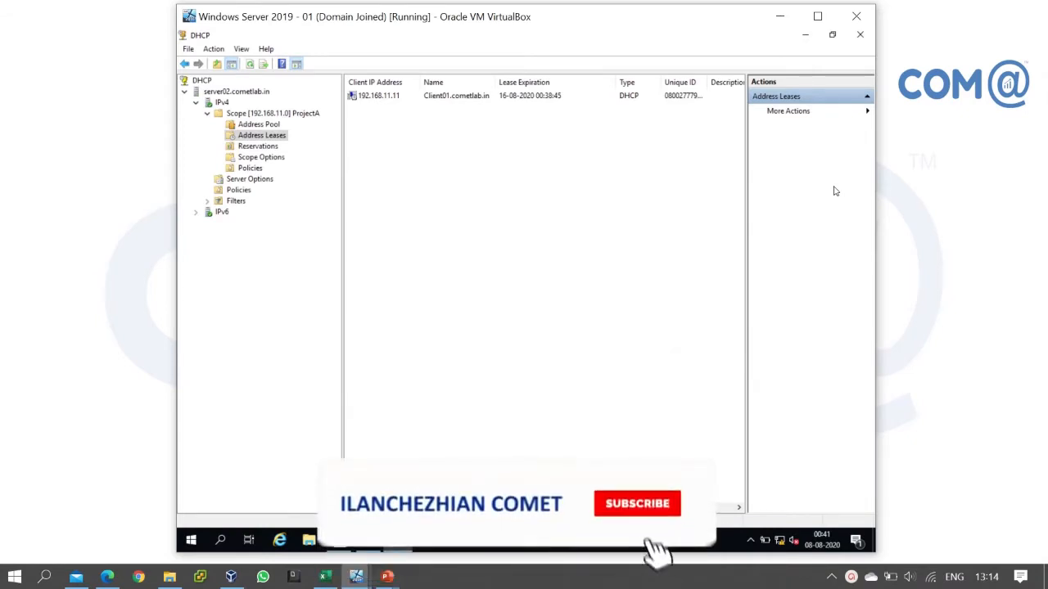
Step: Review the 192.168.11.11 entry under Address Leases and the Reservations node of the ProjectA scope
click(530, 96)
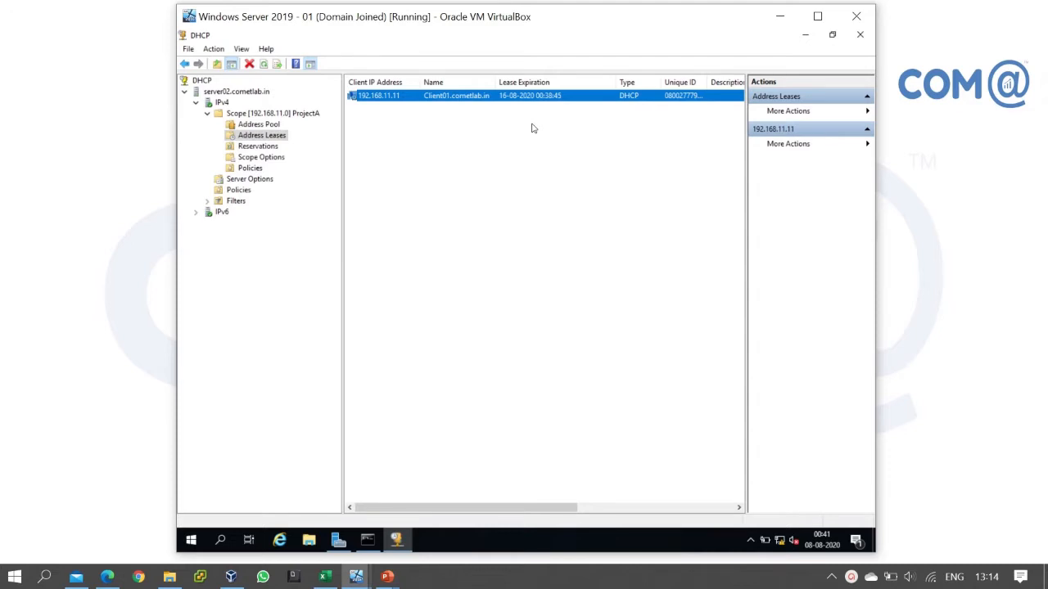
click(266, 149)
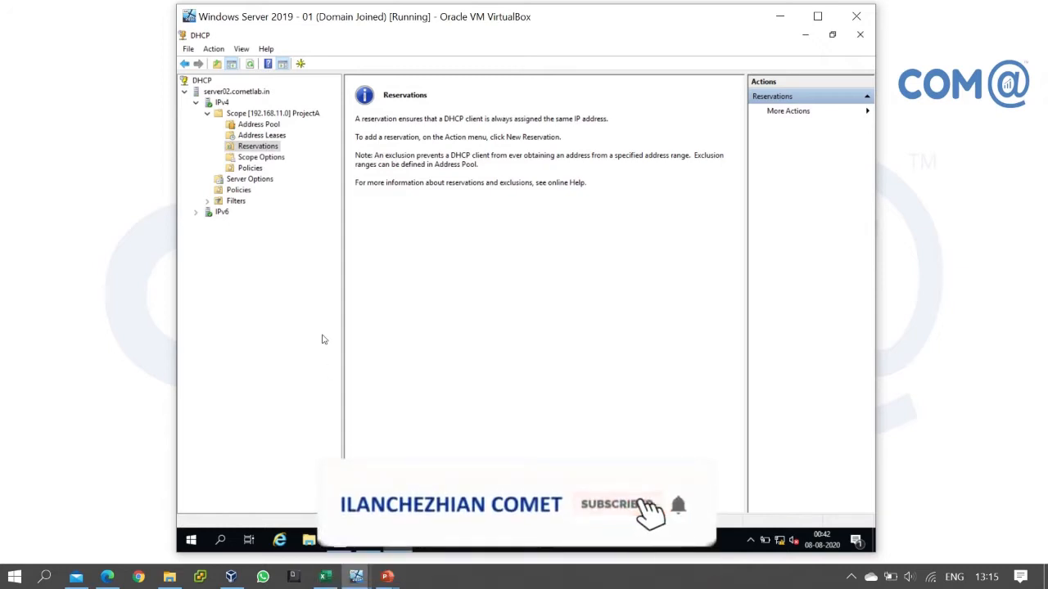
click(272, 135)
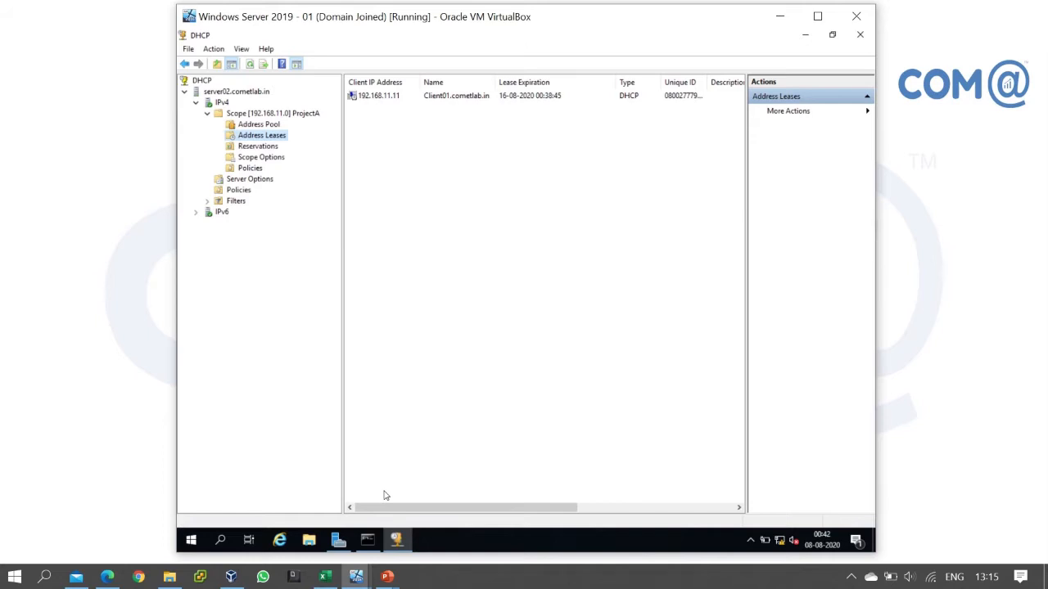
Step: Bring up the server's command prompt, move it clear of the lease list, and run arp -a
click(368, 542)
drag(415, 90, 447, 175)
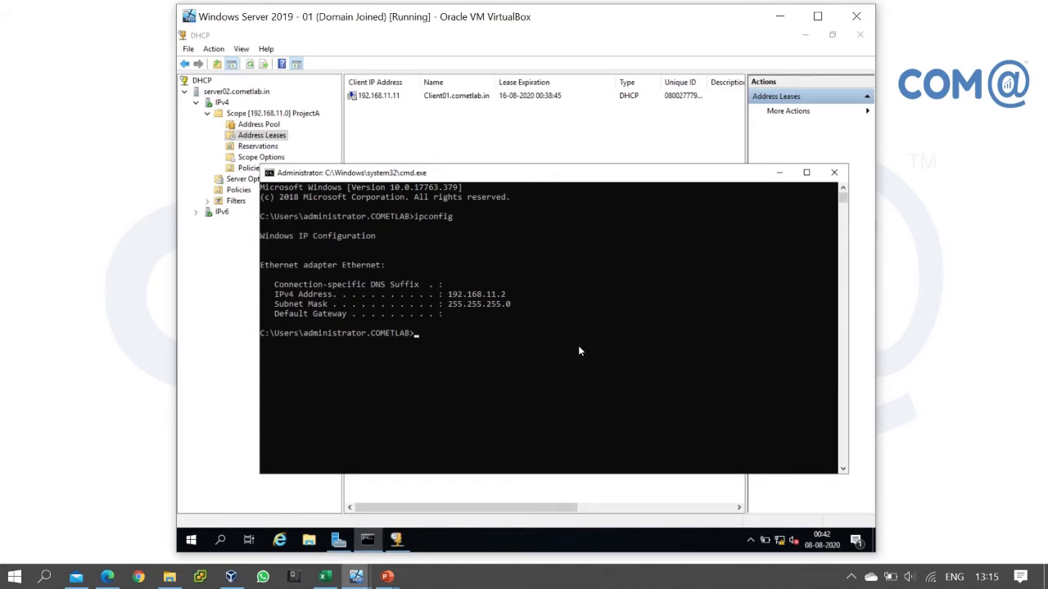
text(arp -a)
key(Return)
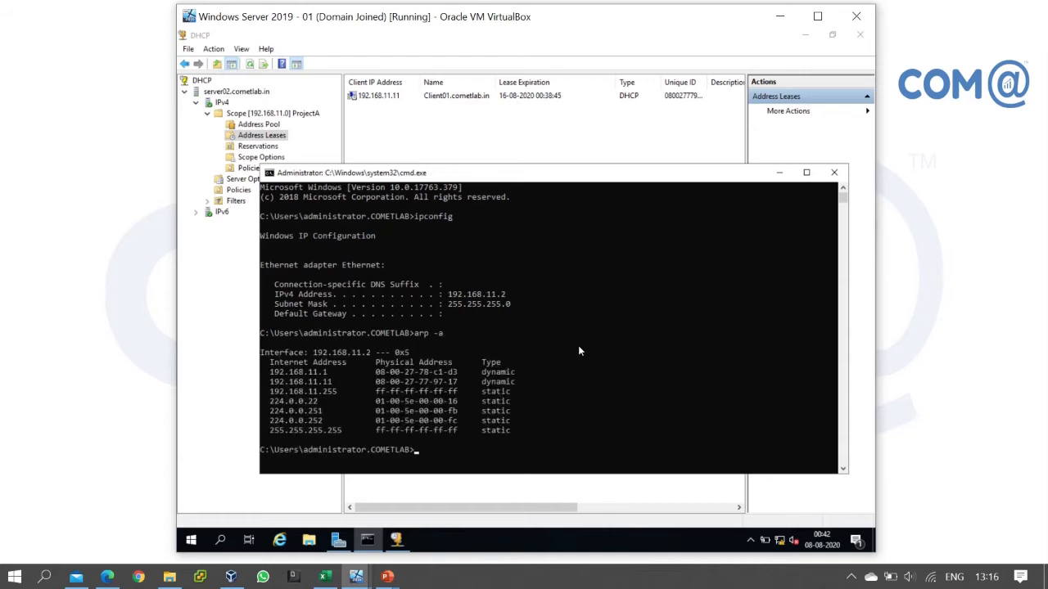
Step: Copy the physical address of 192.168.11.11 from the ARP table
drag(271, 383, 516, 384)
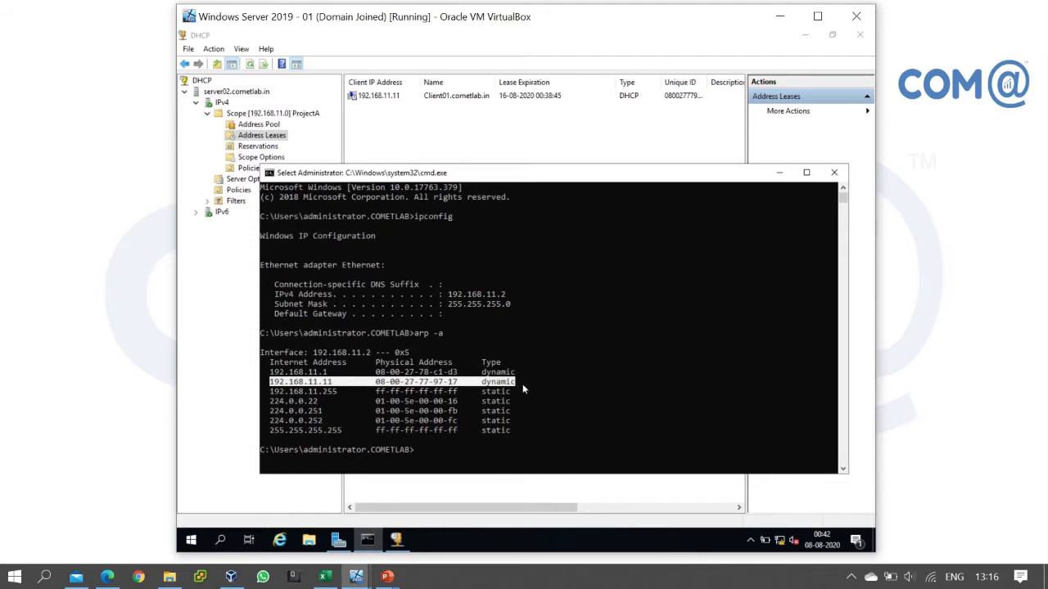
right_click(522, 384)
drag(376, 381, 458, 386)
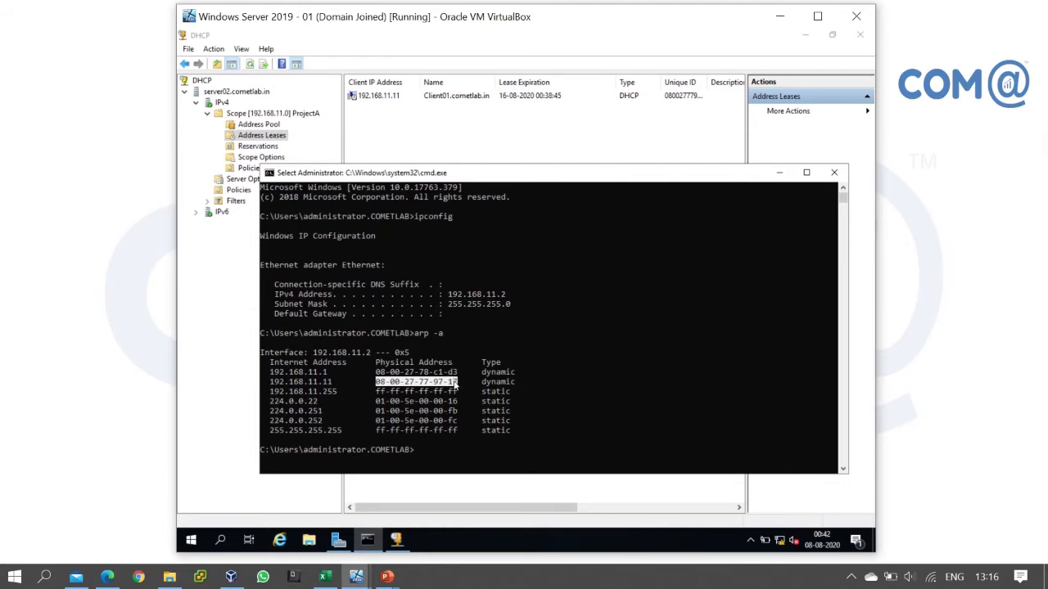
right_click(456, 385)
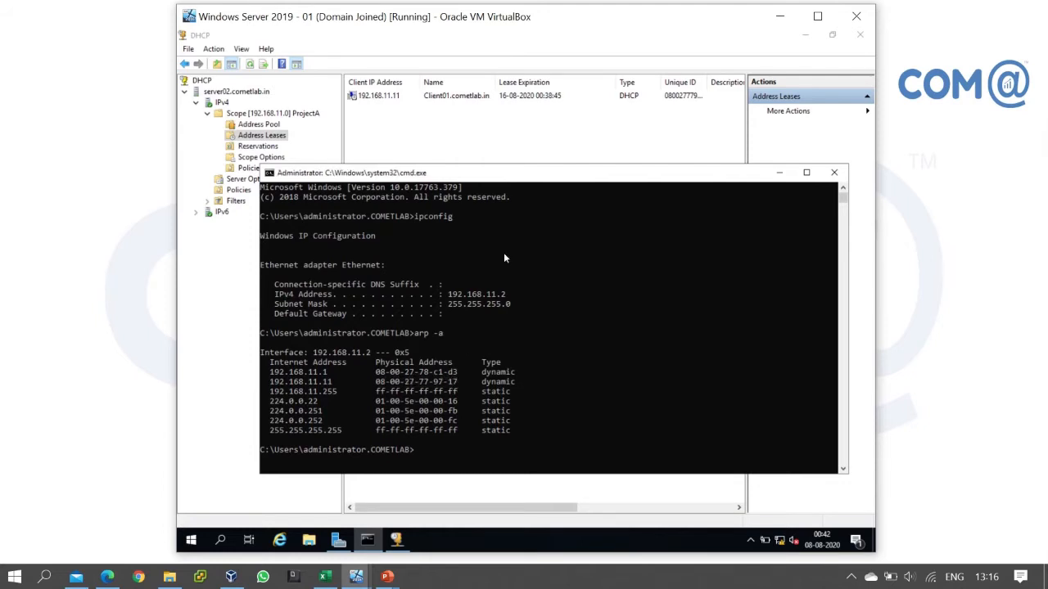
Step: Create a DHCP reservation named Sample in the ProjectA scope, with IP address 192.168.11.20 and the copied MAC address
click(477, 135)
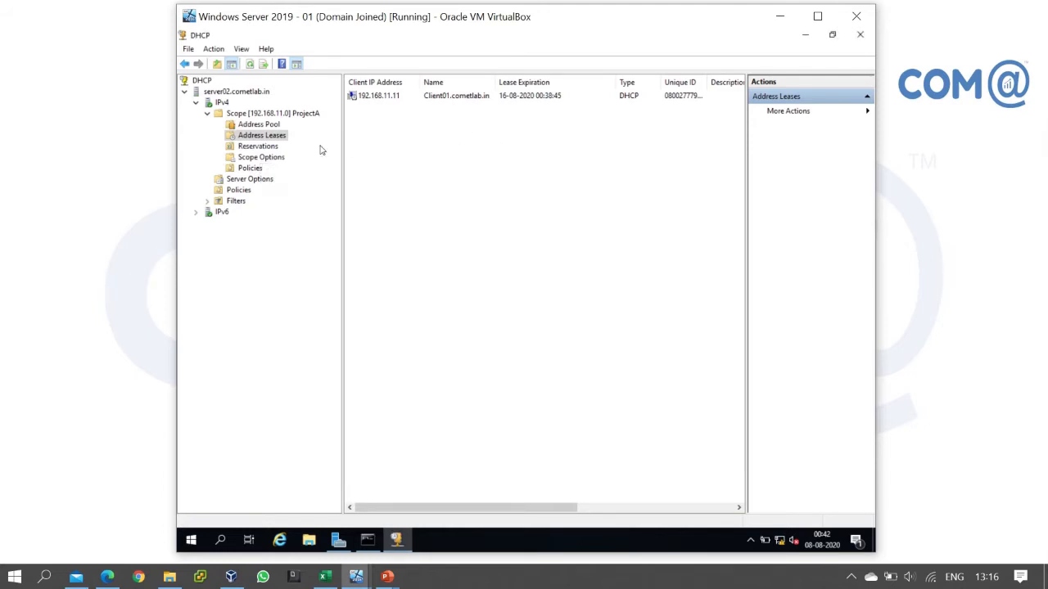
click(275, 148)
right_click(275, 147)
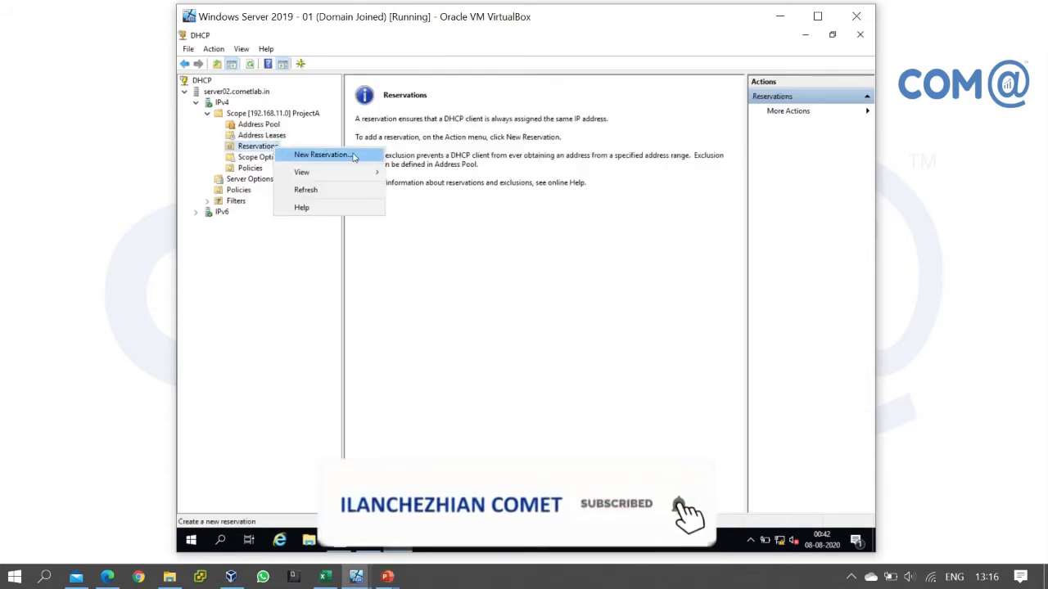
click(350, 156)
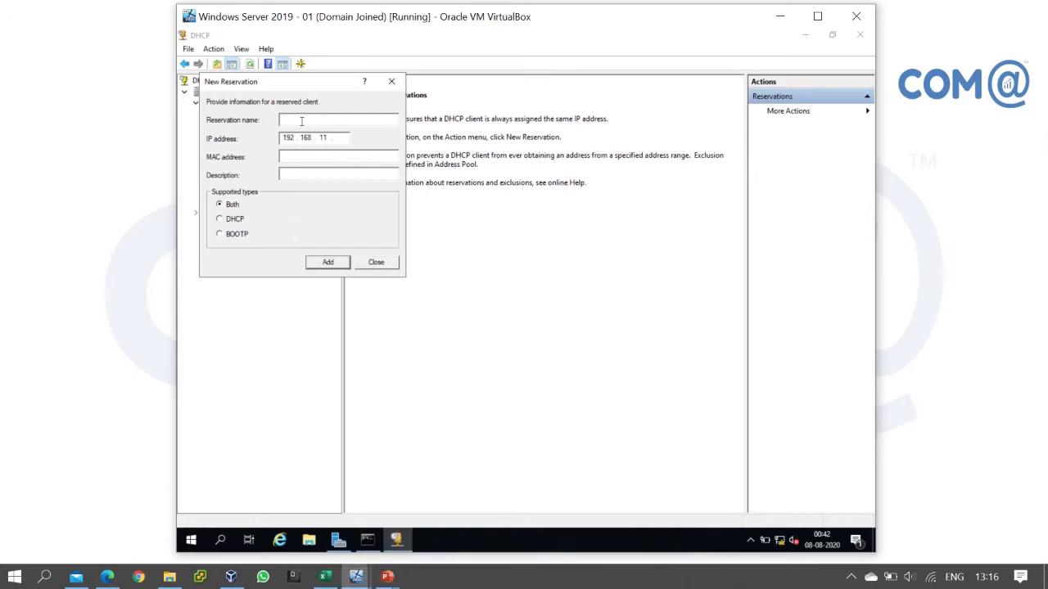
text(Sample)
click(343, 138)
text(20)
click(312, 158)
key(ctrl+v)
click(328, 266)
click(379, 268)
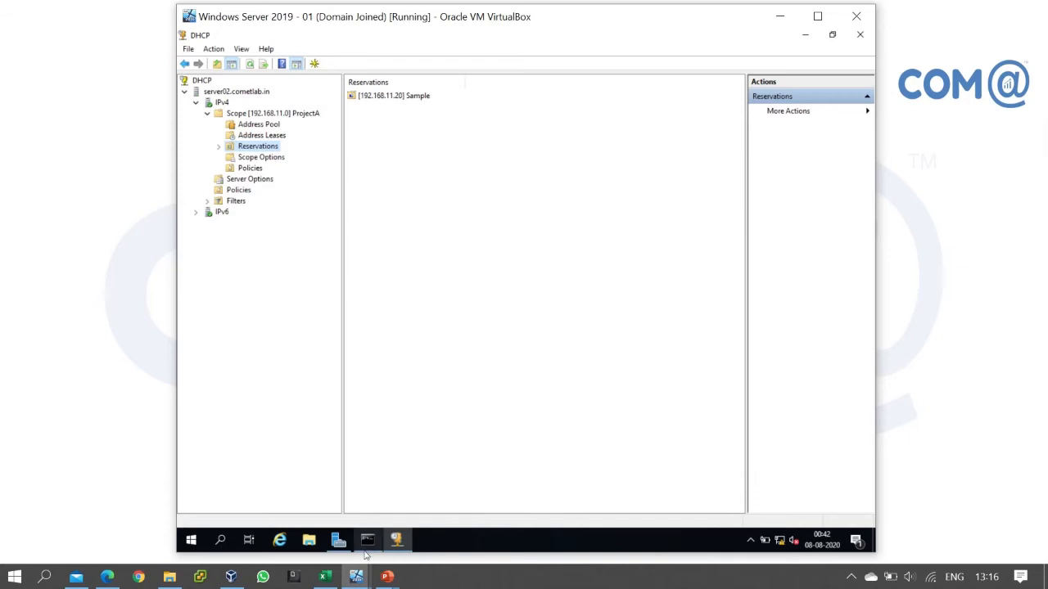
Step: Switch to the Windows10-01 virtual machine and clear its command prompt with cls
mouse_move(357, 578)
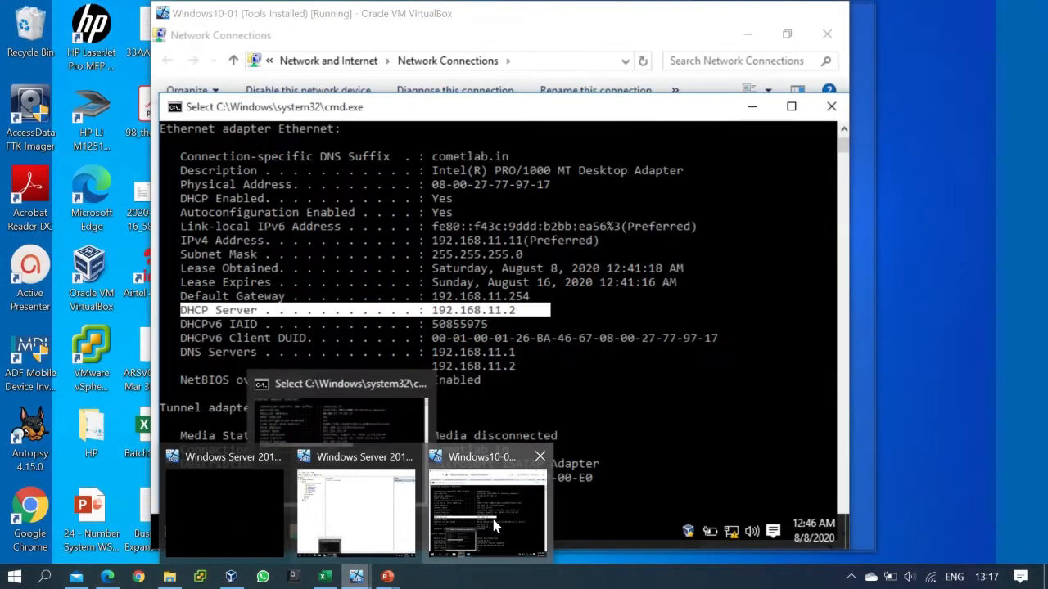
click(493, 525)
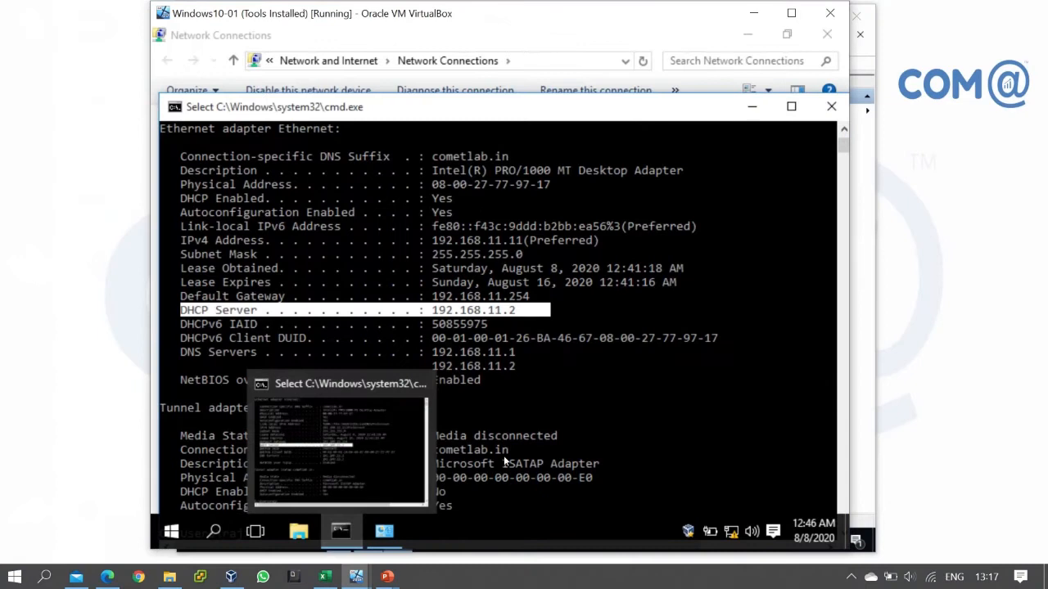
click(581, 379)
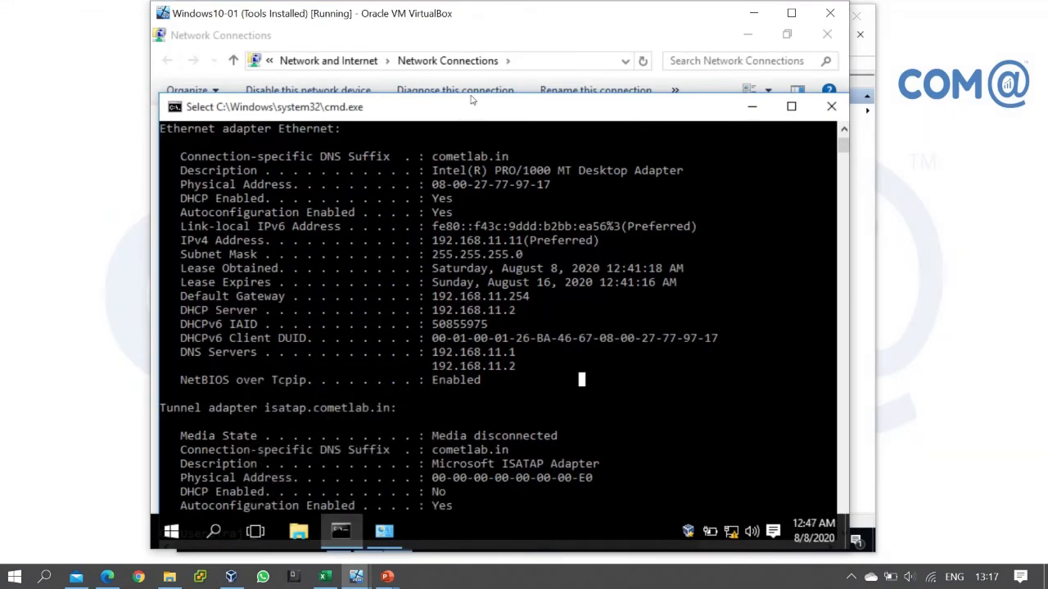
drag(472, 107, 472, 83)
key(Return)
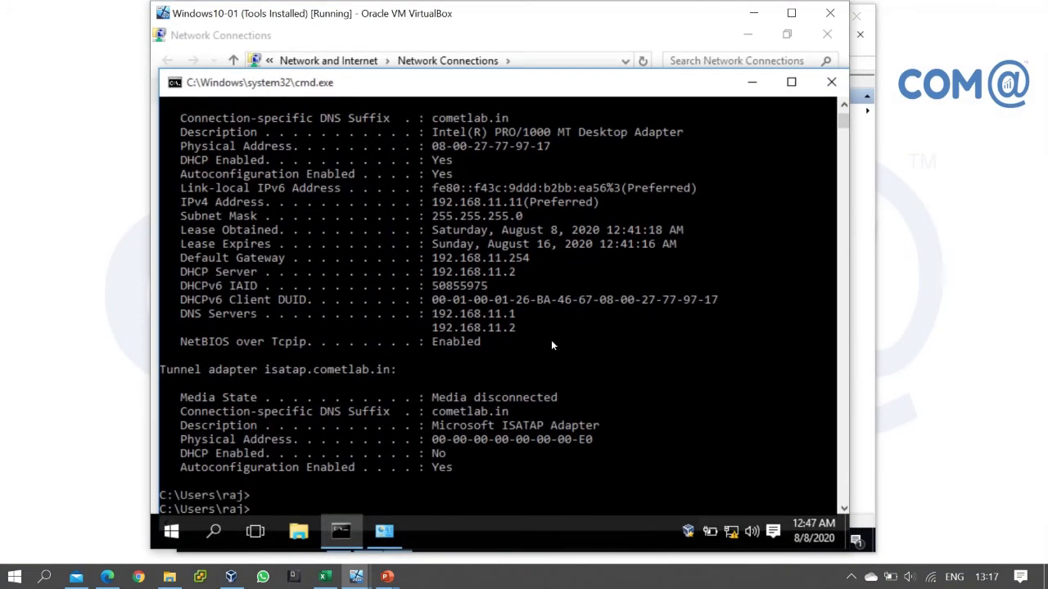
text(cls)
key(Return)
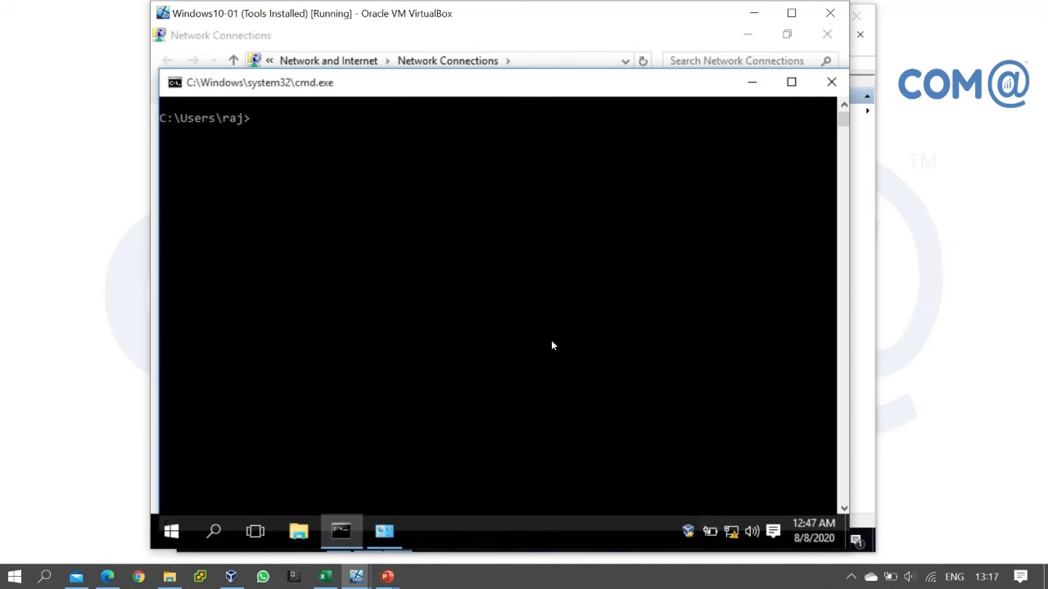
Step: Release the client's IP address with ipconfig /release and check the adapter with ipconfig
text(ipconfig /release)
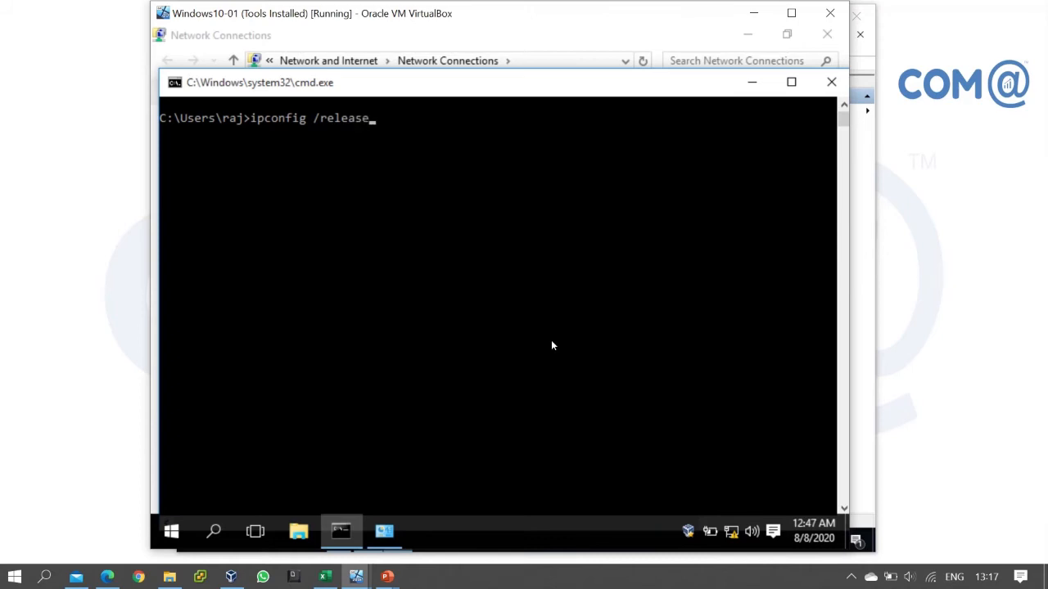
key(Return)
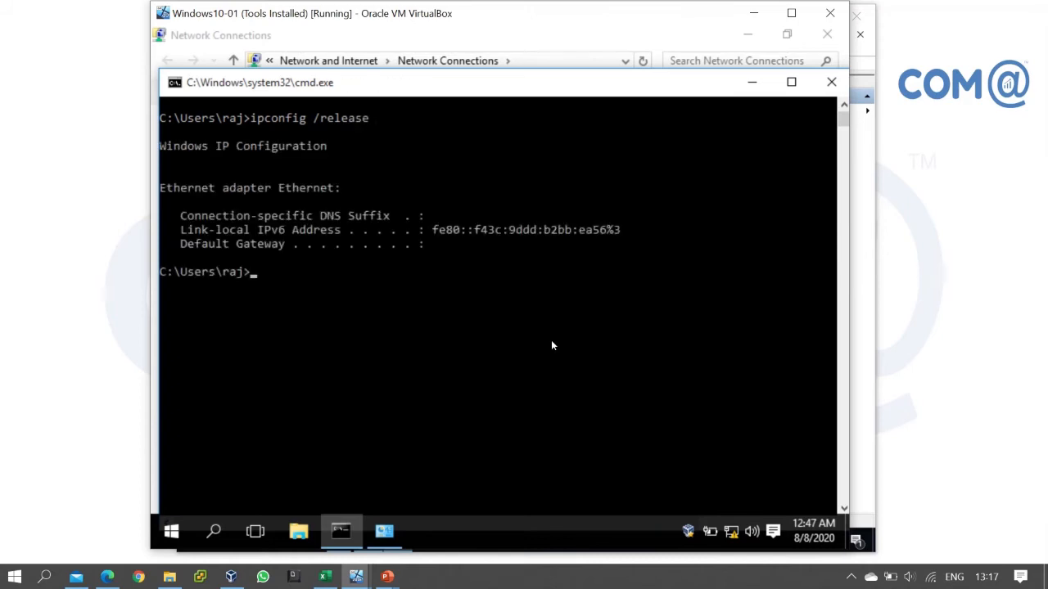
text(cls)
key(Up)
key(Up)
key(Return)
Step: Request a new IP address for the client with ipconfig /renew
key(Up)
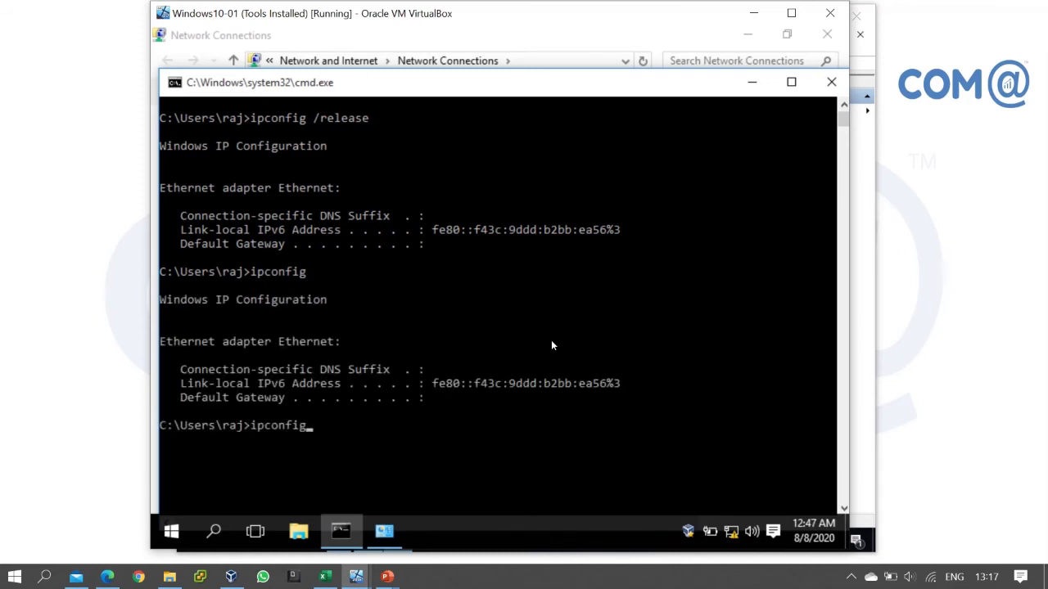
key(Up)
key(Up)
key(Up)
key(BackSpace)
key(BackSpace)
key(BackSpace)
key(BackSpace)
key(BackSpace)
key(BackSpace)
key(BackSpace)
text(renew)
key(Return)
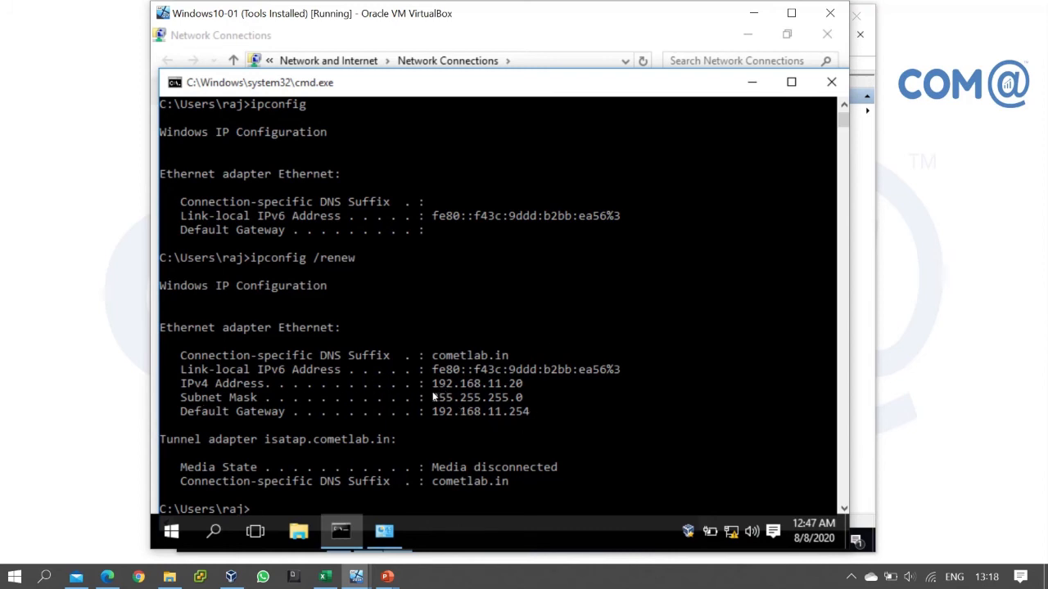
Step: Examine the client's renewed IPv4 address, and its DHCP server and lease expiry in the full ipconfig /all output
drag(432, 385, 530, 396)
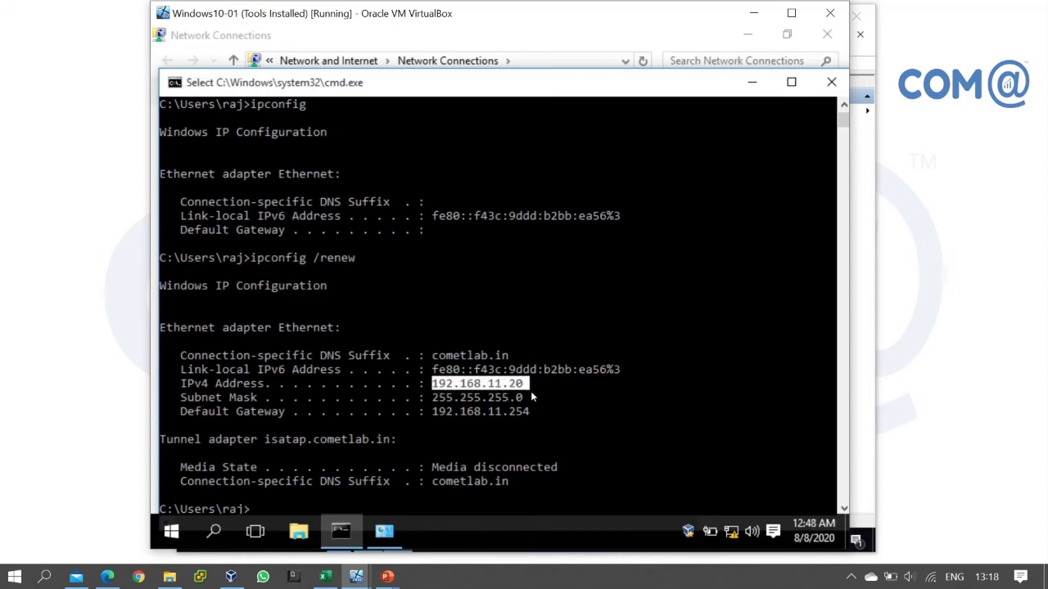
text(ipconfig)
key(Up)
key(Up)
key(Up)
key(Up)
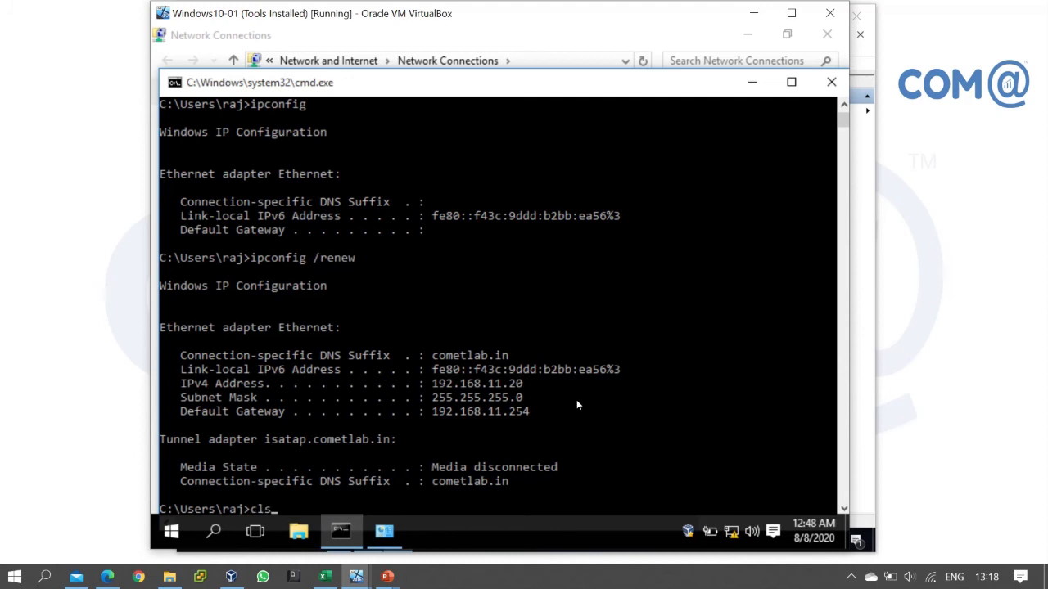
key(Up)
key(Return)
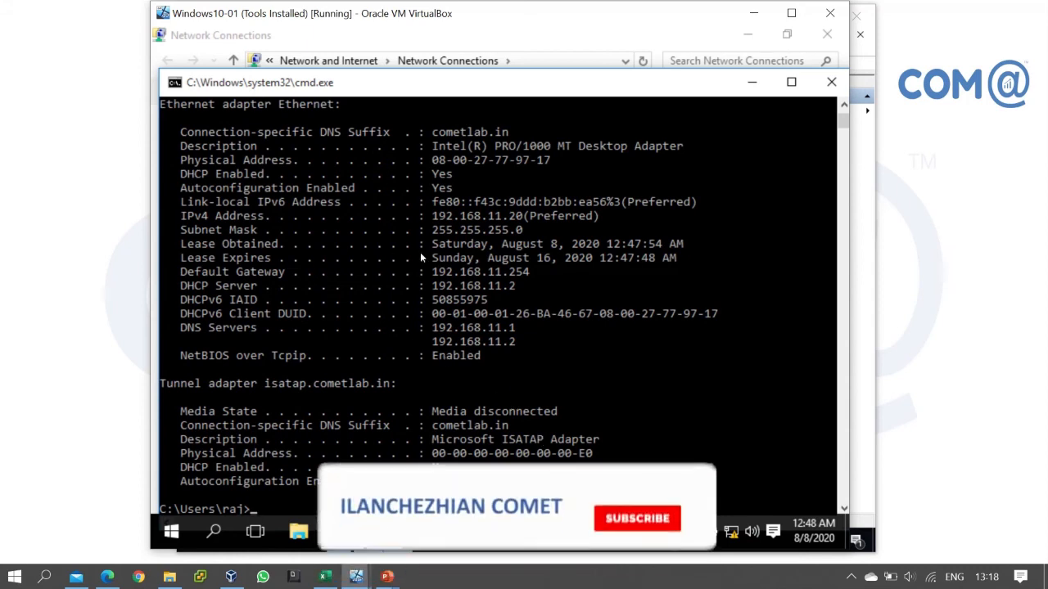
drag(518, 287, 175, 288)
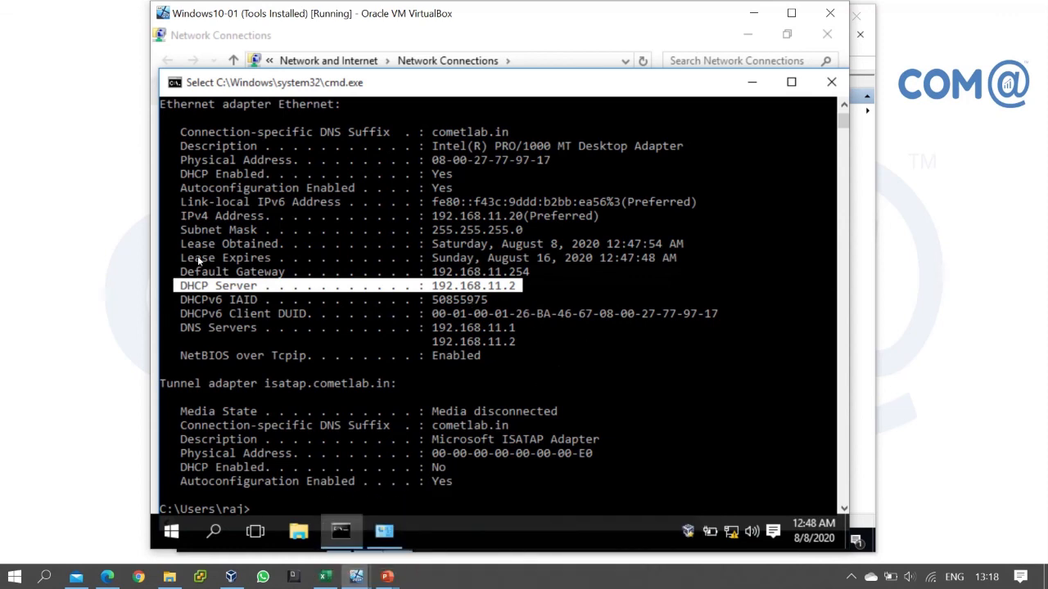
drag(182, 257, 684, 260)
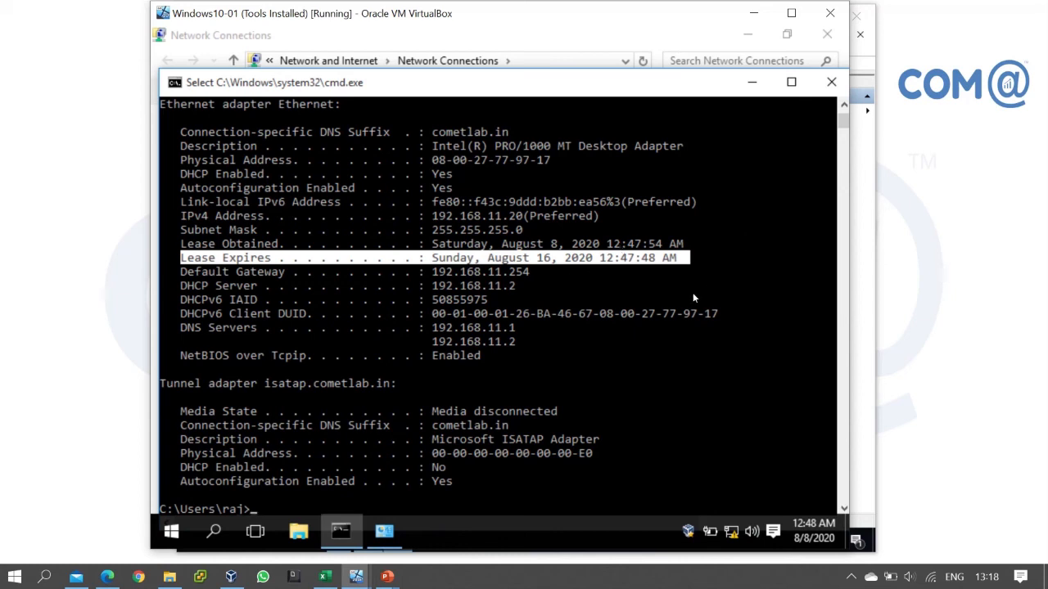
Step: Minimize the client's command prompt, switch to the Windows Server 2019 virtual machine, and refresh Address Leases to inspect the client's entry
click(753, 85)
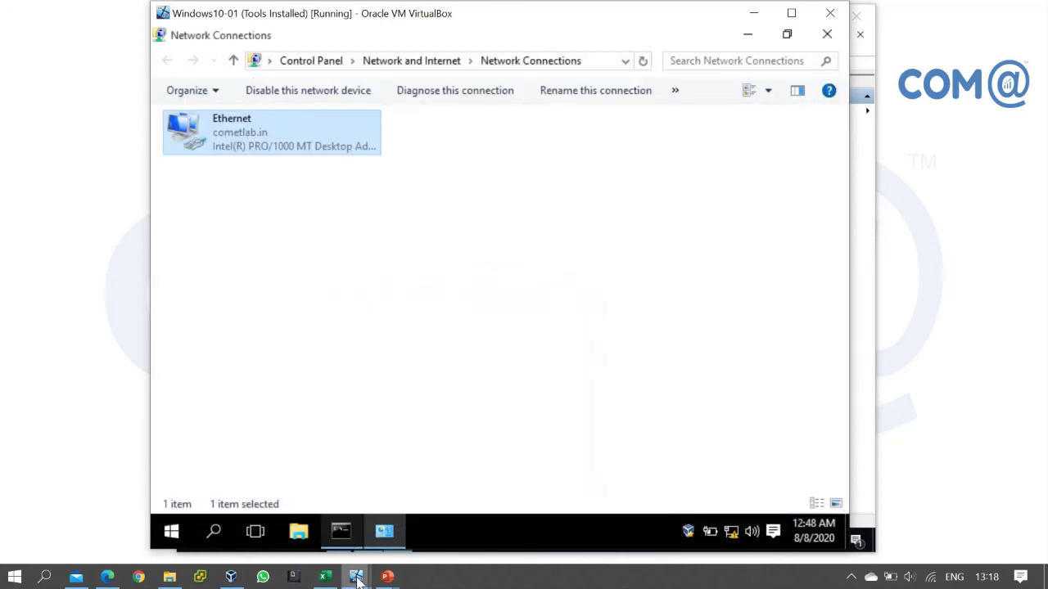
mouse_move(358, 577)
click(374, 511)
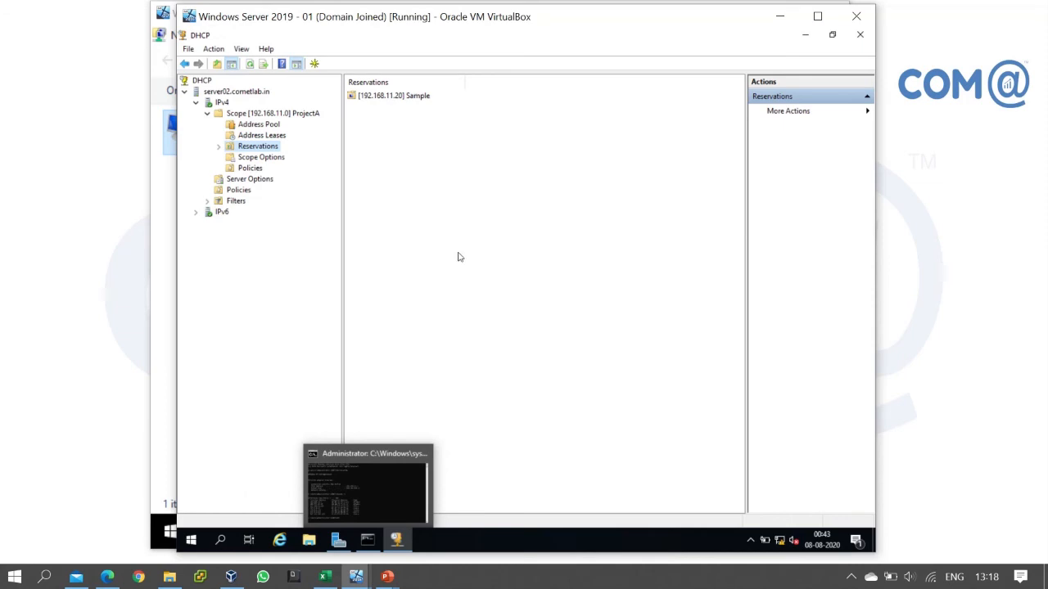
click(274, 136)
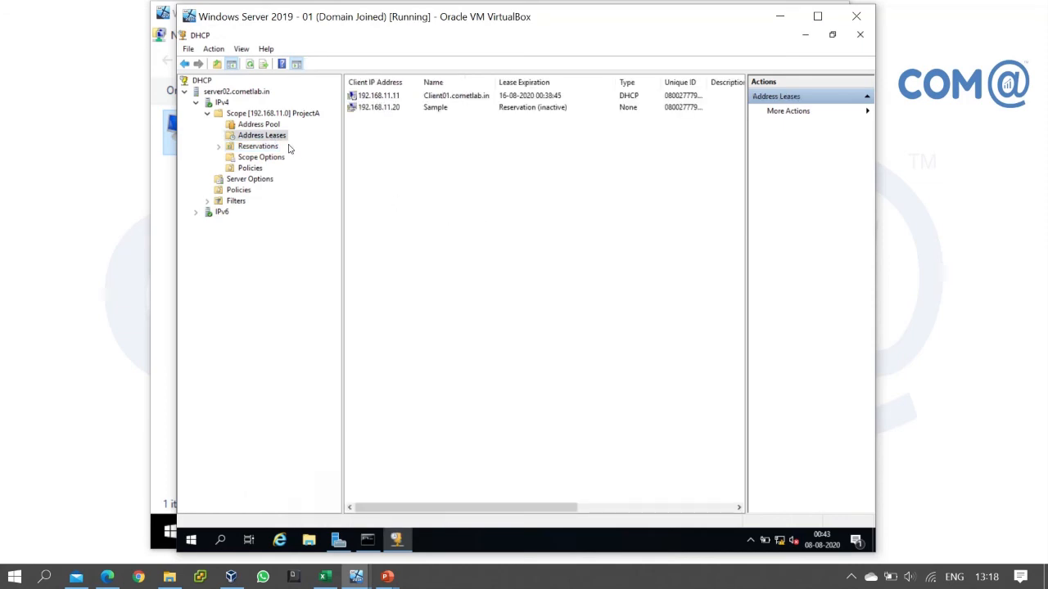
right_click(444, 169)
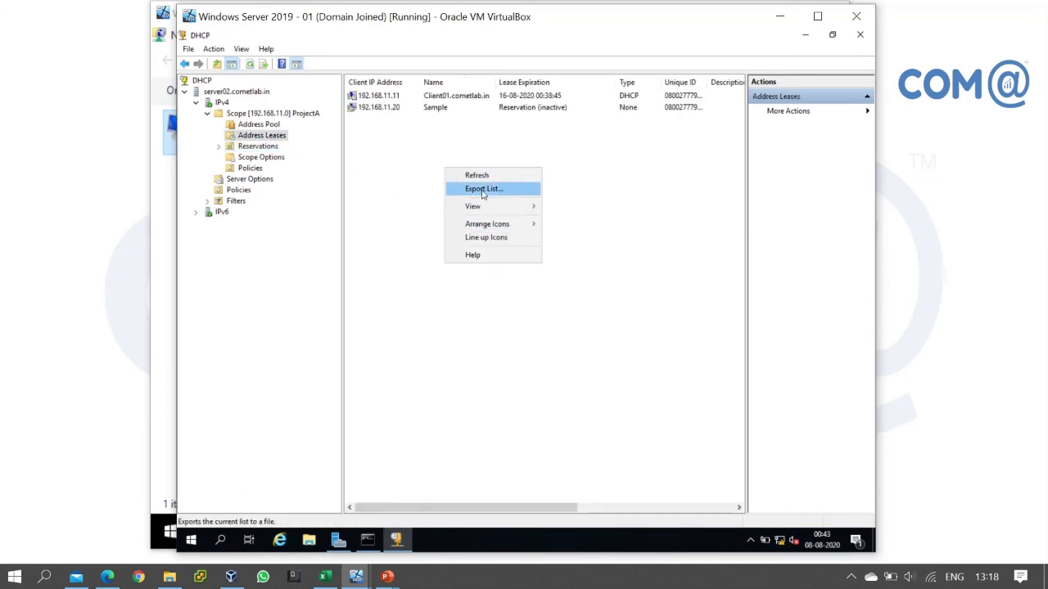
click(481, 175)
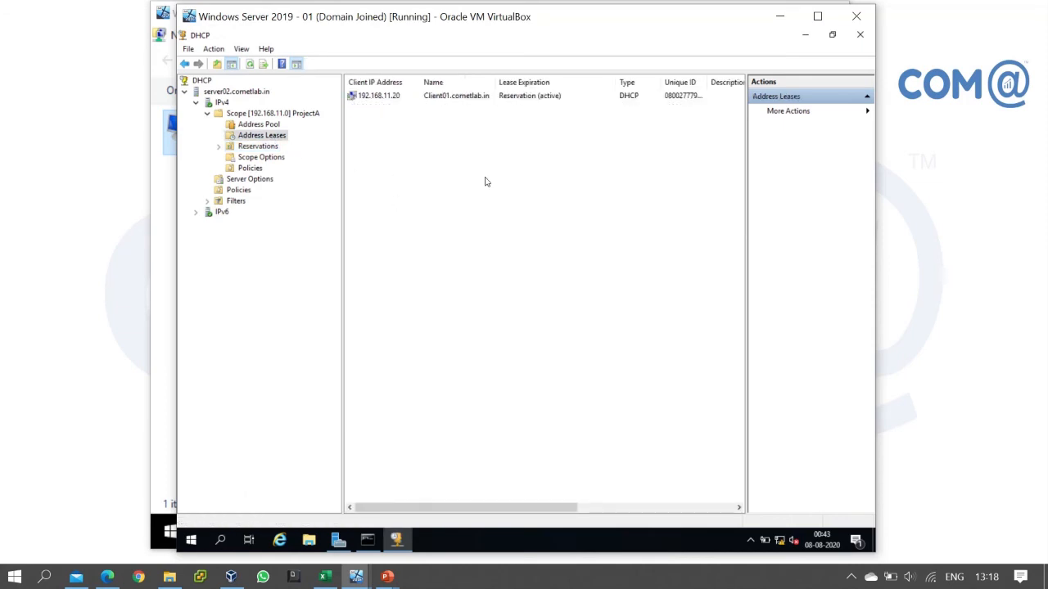
click(522, 99)
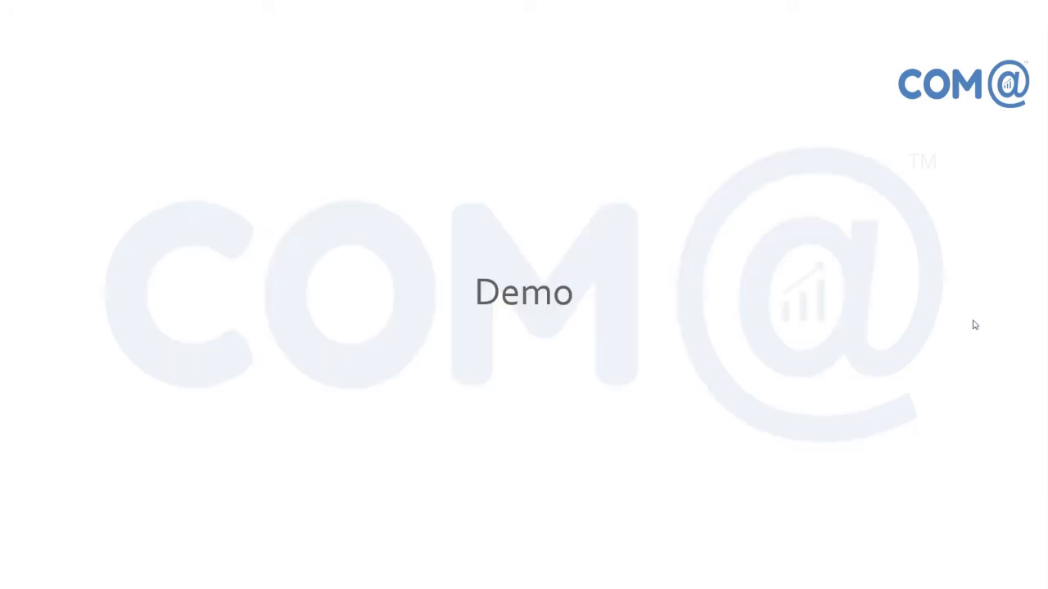
click(974, 321)
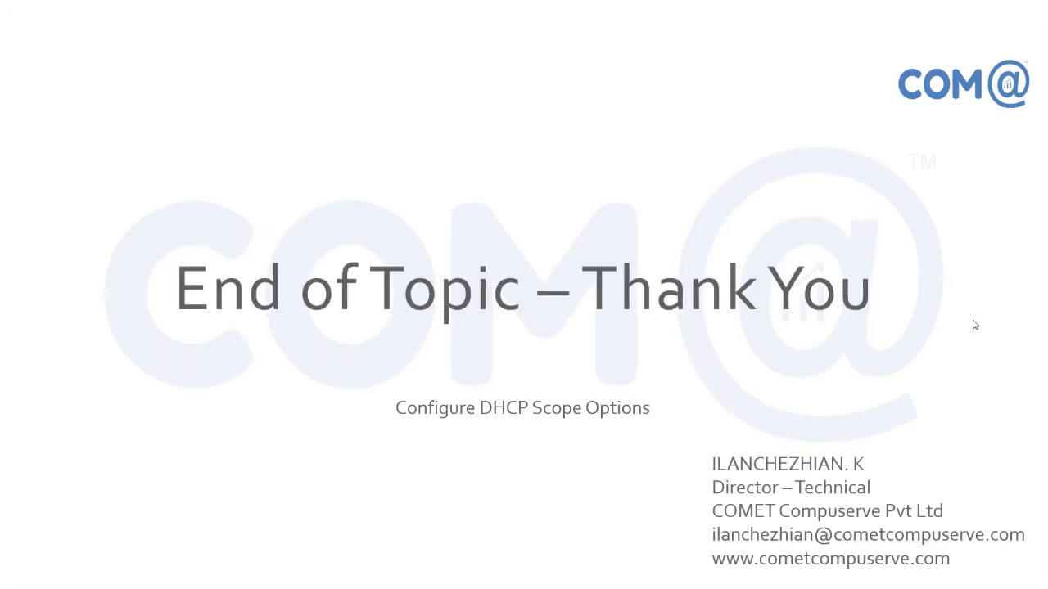